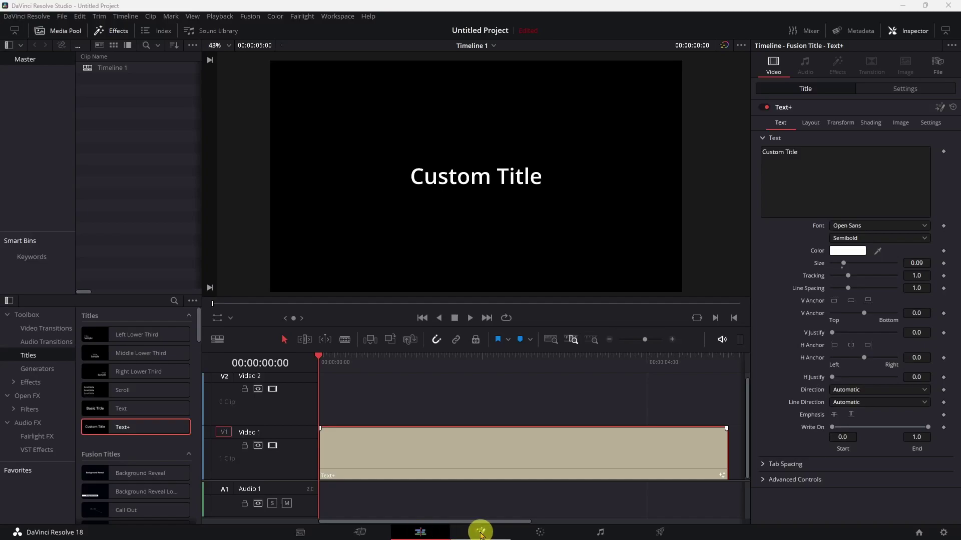
- Open the title in Fusion and change its text from 'Custom Title' to 'My List' plus a new line
click(480, 533)
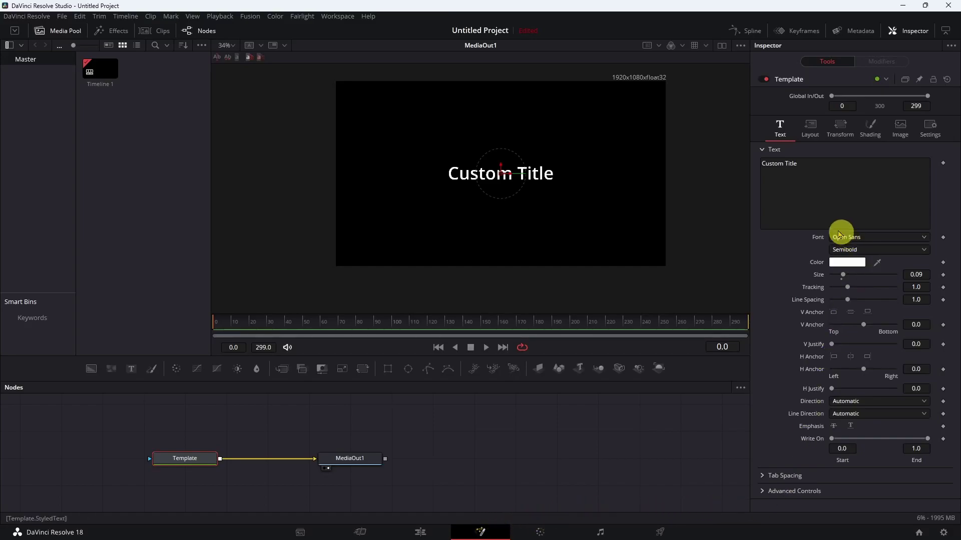
click(818, 163)
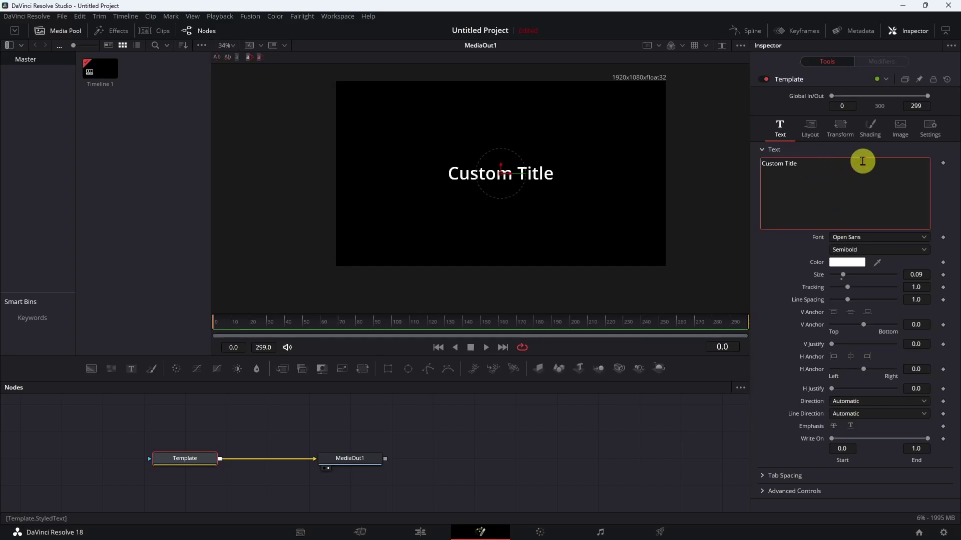
key(BackSpace)
key(BackSpace)
key(BackSpace)
key(BackSpace)
key(BackSpace)
key(BackSpace)
key(BackSpace)
key(BackSpace)
key(BackSpace)
key(BackSpace)
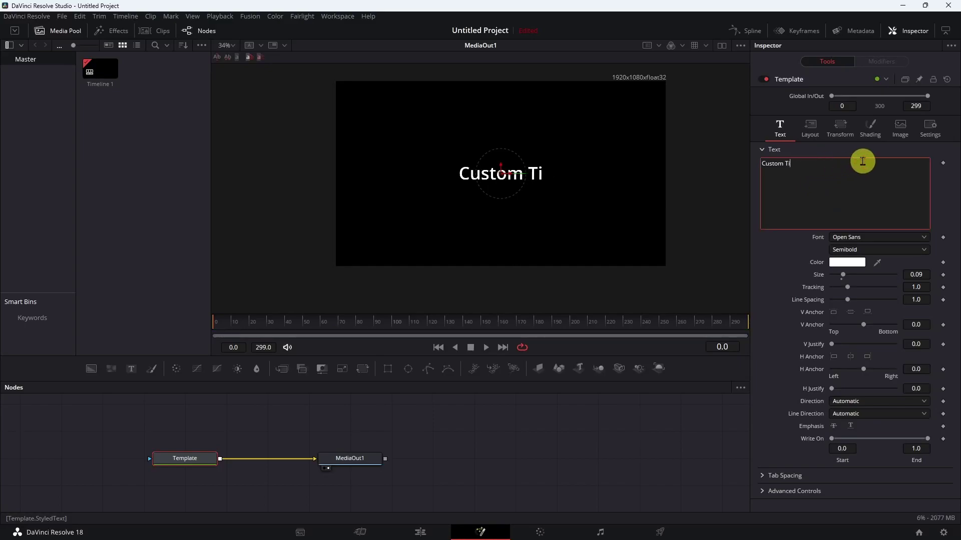
key(BackSpace)
key(BackSpace)
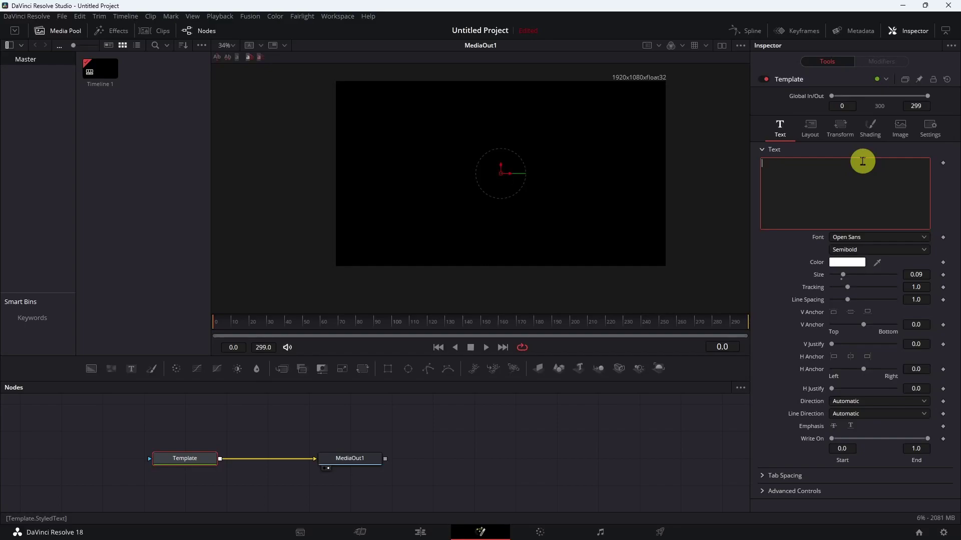
text(My List)
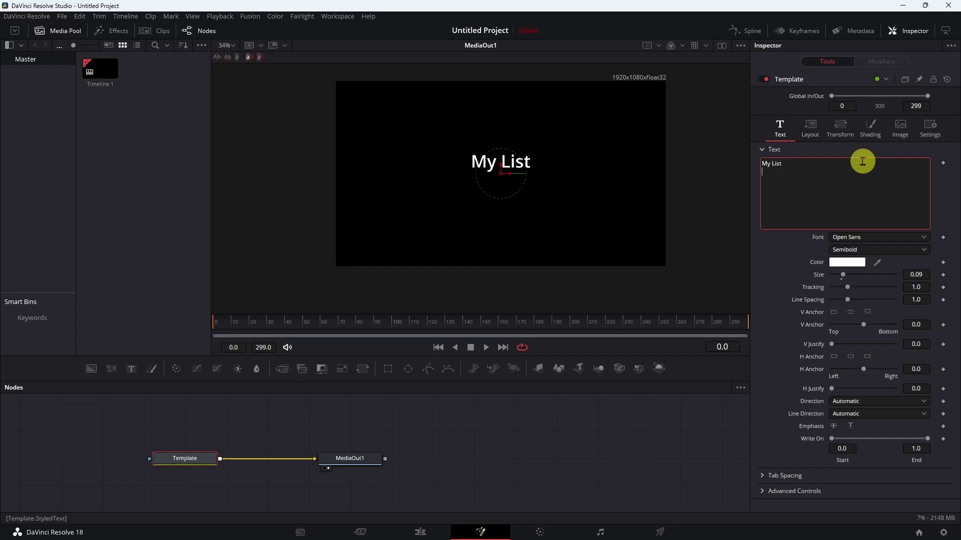
key(Return)
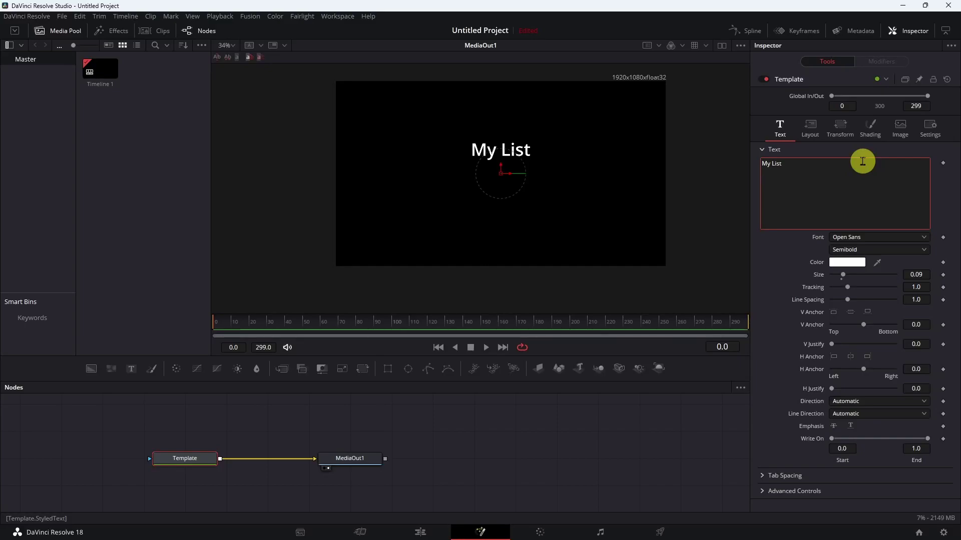
- Correct the title to 'My Line', add a blank line, then a tab-separated row: Item 1, Item 2, Item 3
key(BackSpace)
key(BackSpace)
key(BackSpace)
text(ne)
key(Return)
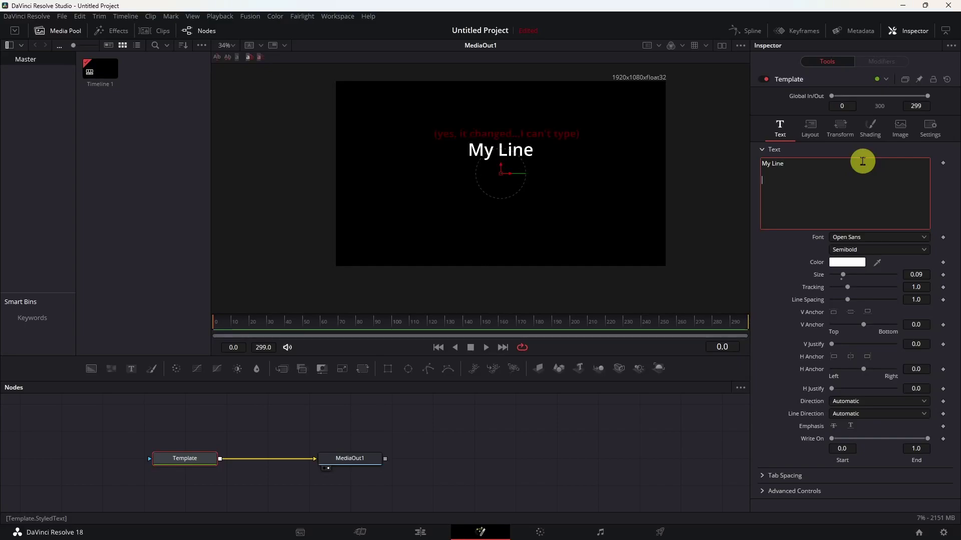
key(Return)
text(Item 1)
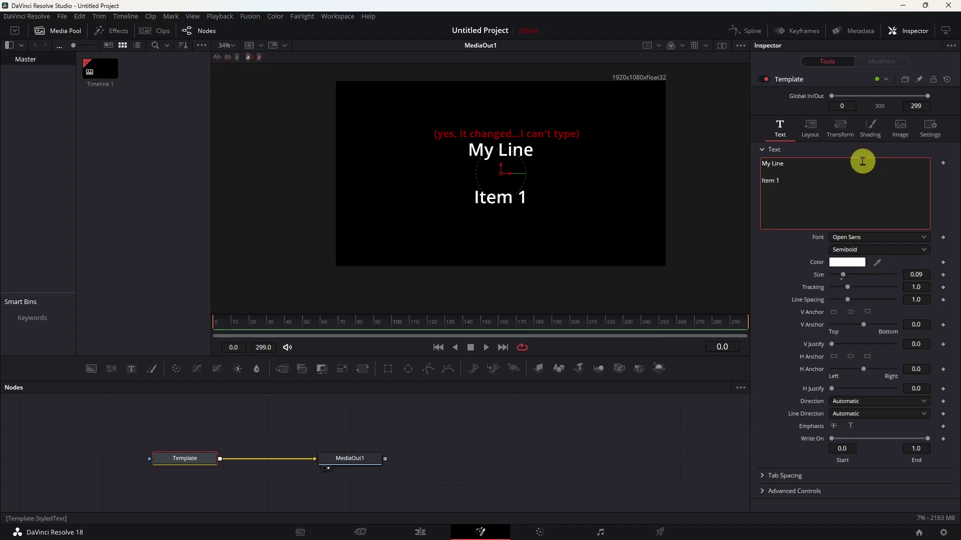
text( Item)
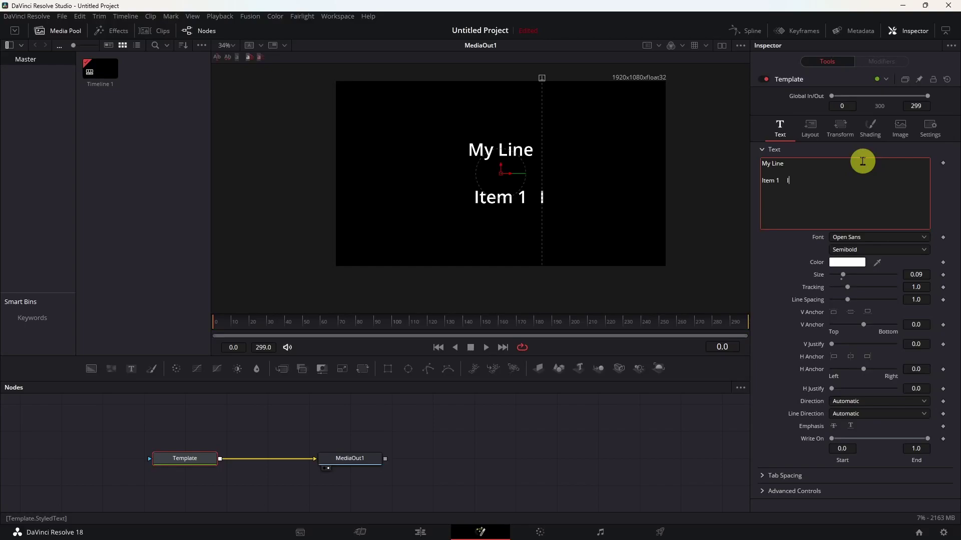
text( 2)
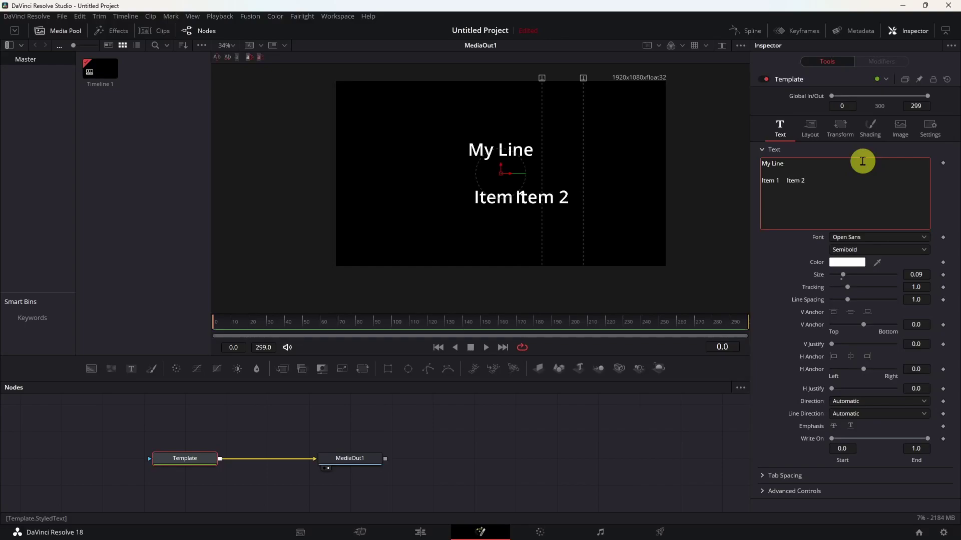
key(Tab)
text(Item 3)
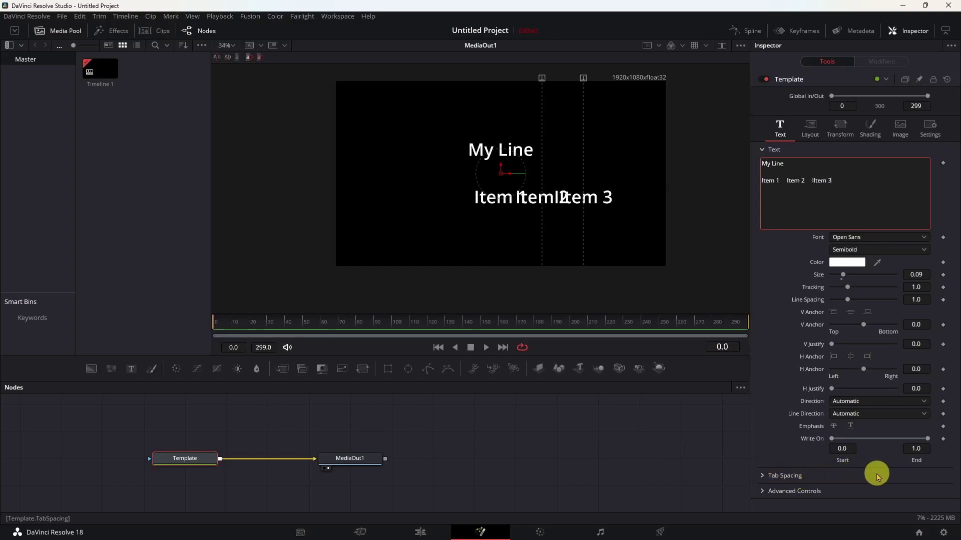
- Set the Tab 1 position to -0.31 and tab-indent the row so Item 1 starts at that stop
click(761, 476)
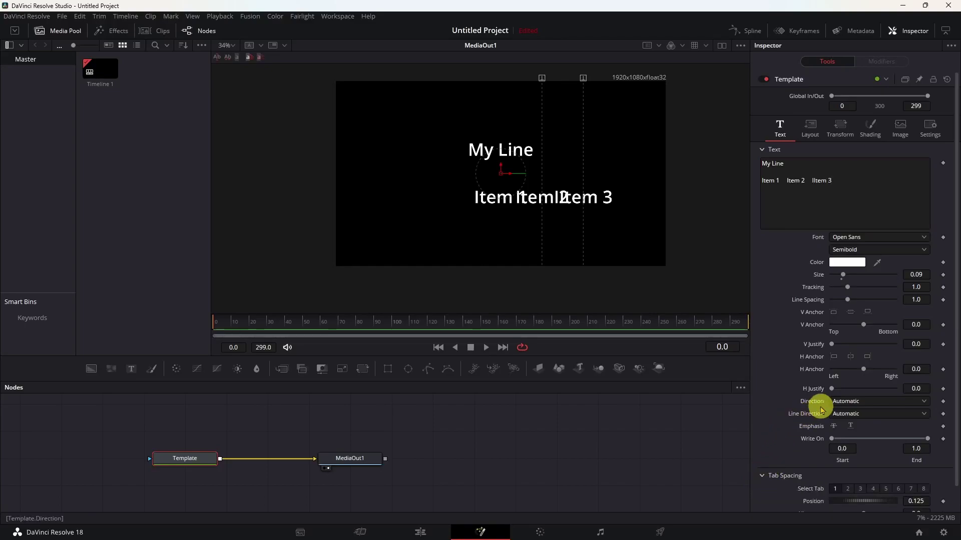
scroll(828, 425, down, 1)
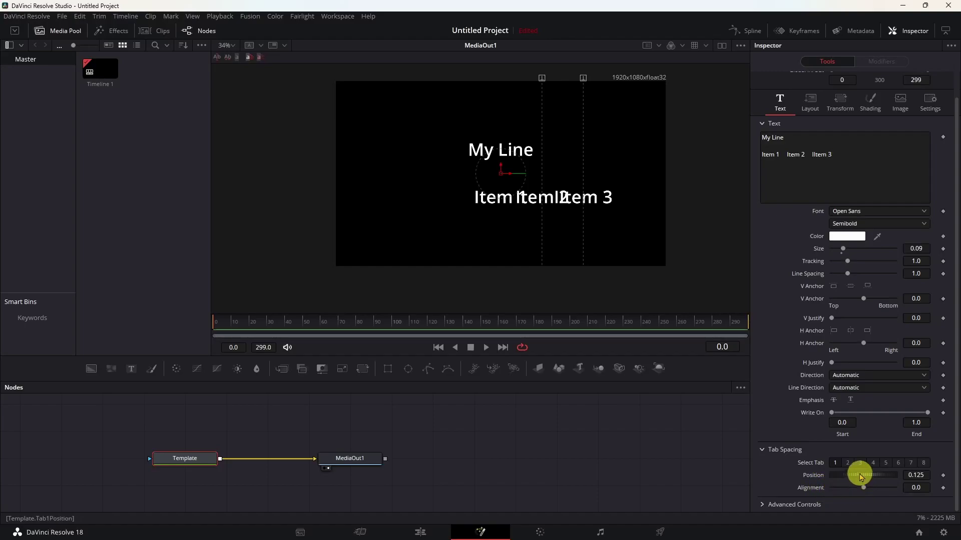
drag(860, 475, 830, 482)
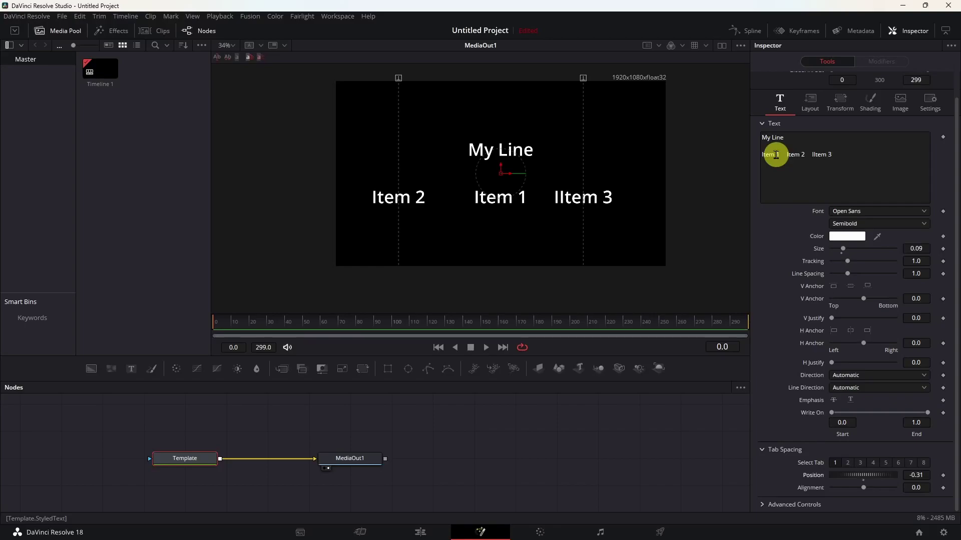
click(775, 154)
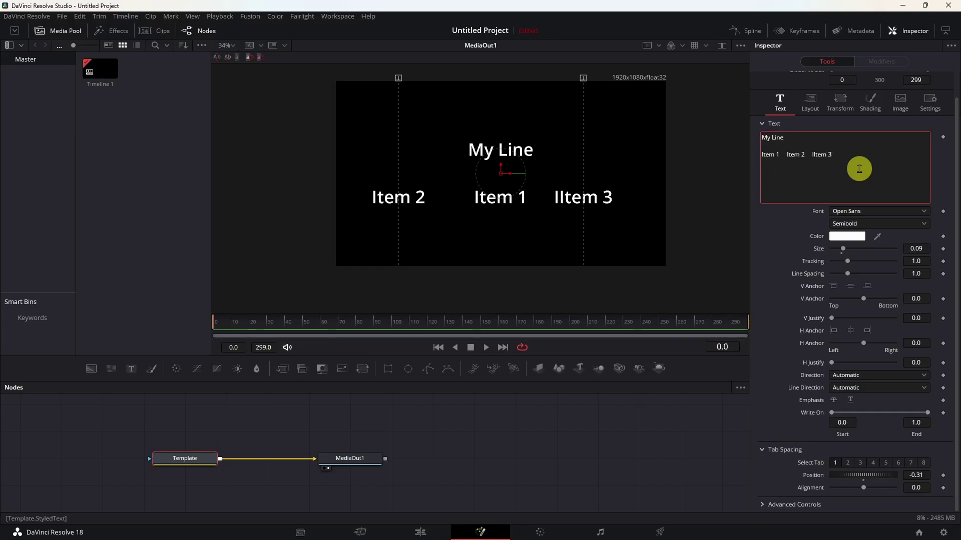
key(Tab)
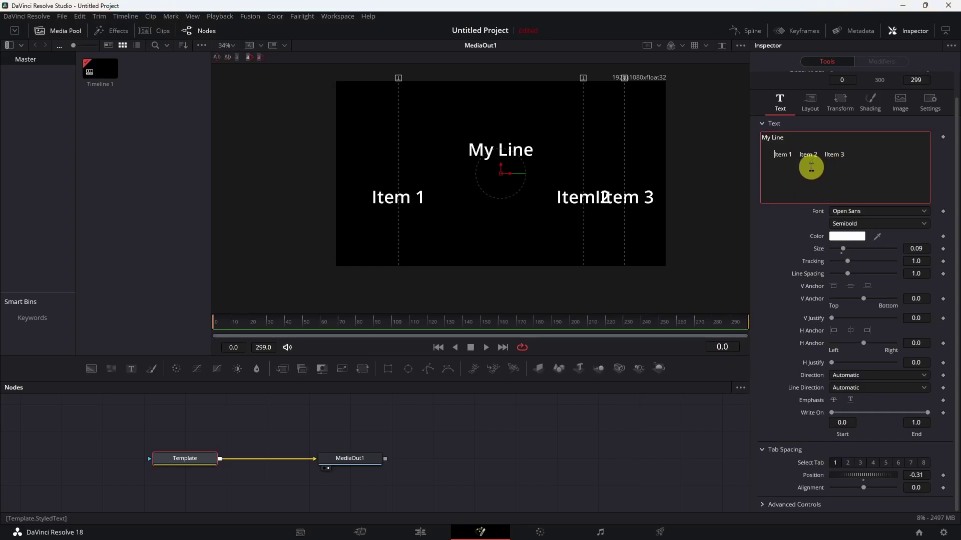
- On Tab 1, test the alignment right and left, then reset it to 0.0 to centre Item 1
click(834, 464)
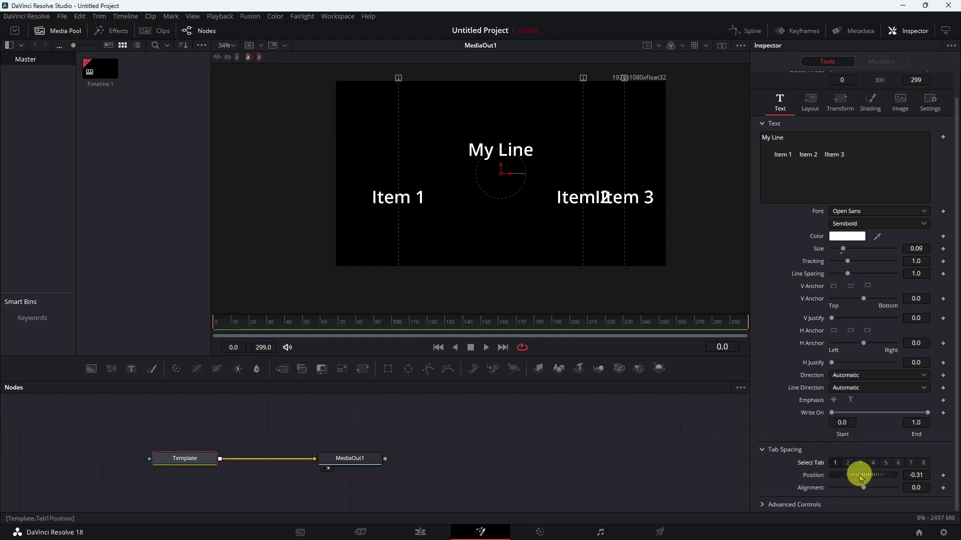
drag(861, 477, 881, 490)
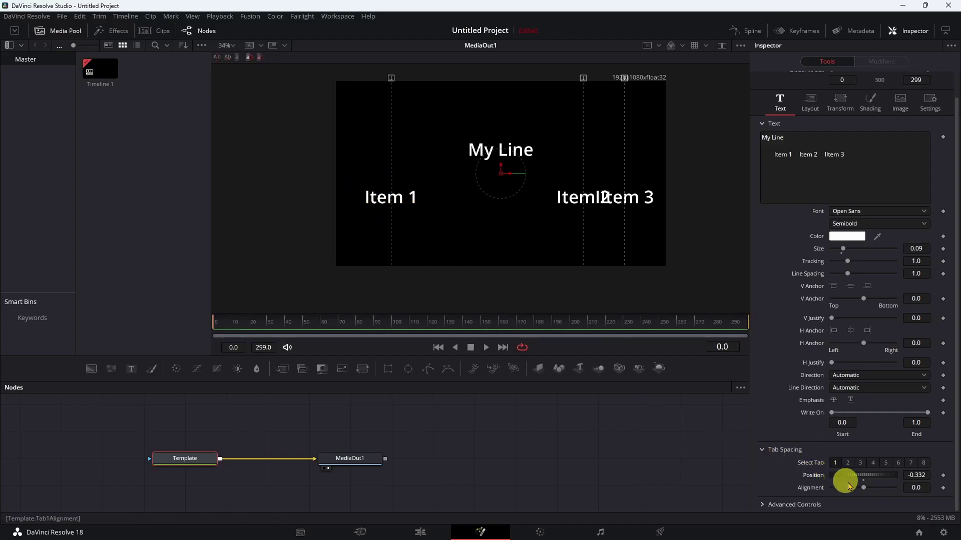
drag(864, 488, 907, 491)
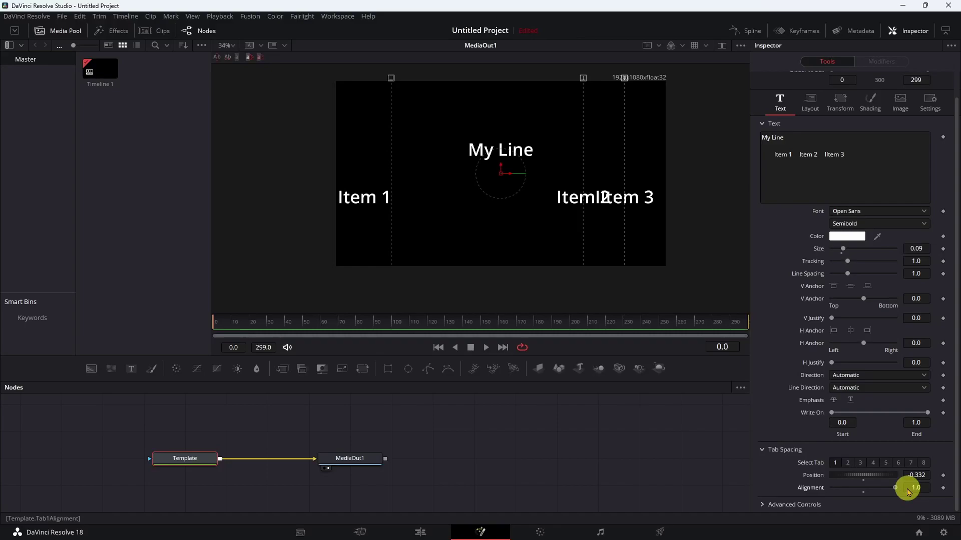
drag(907, 491, 794, 491)
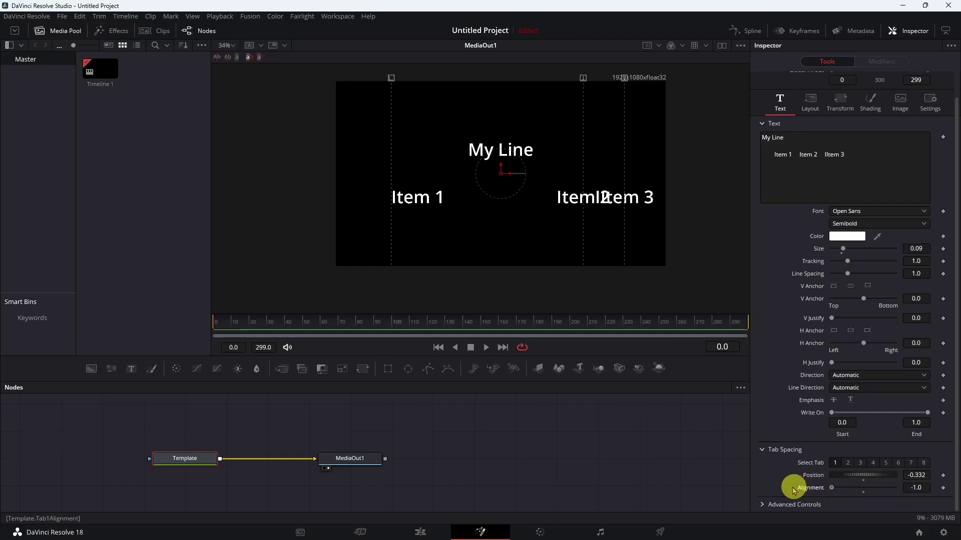
click(860, 495)
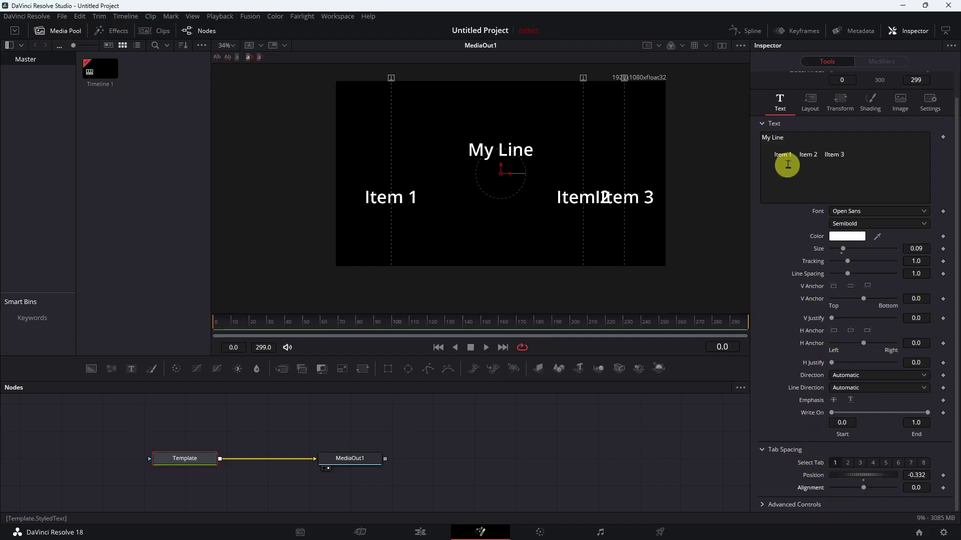
- Set the Tab 2 position to exactly 0.0 so Item 2 is centred under My Line
click(847, 464)
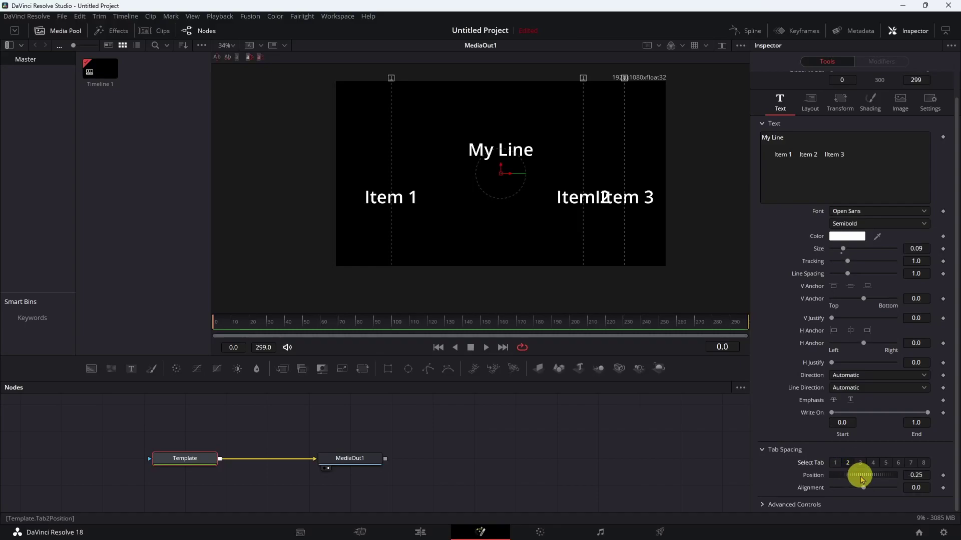
drag(870, 479, 852, 480)
click(916, 476)
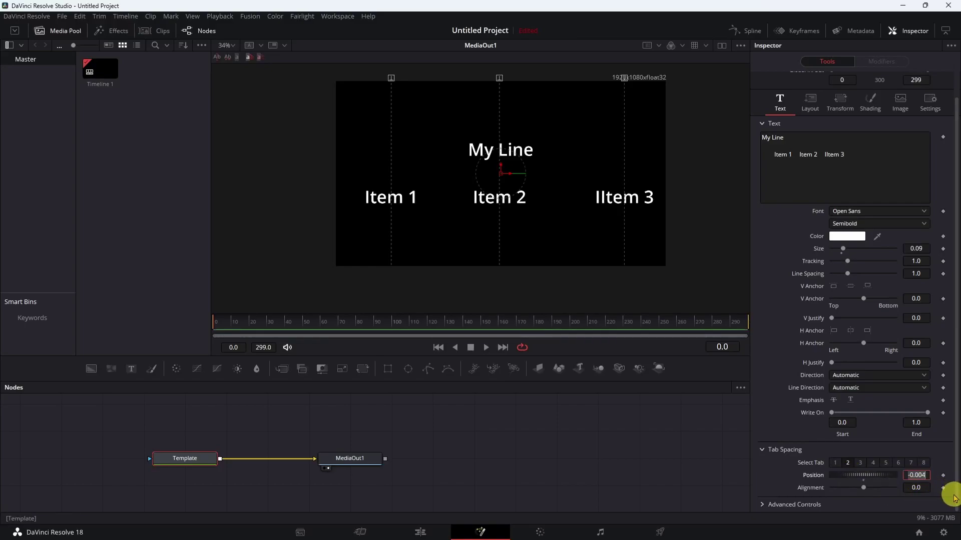
text(0)
key(Tab)
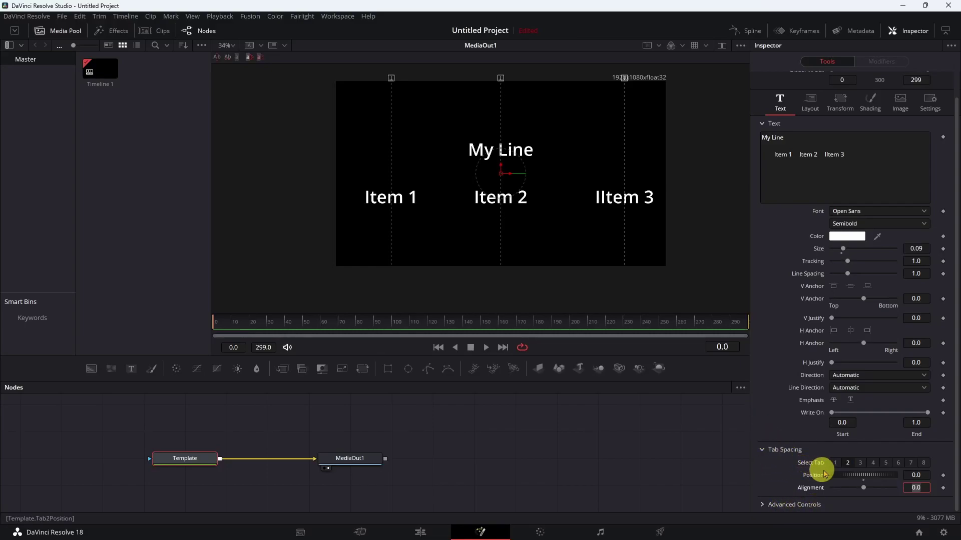
click(860, 462)
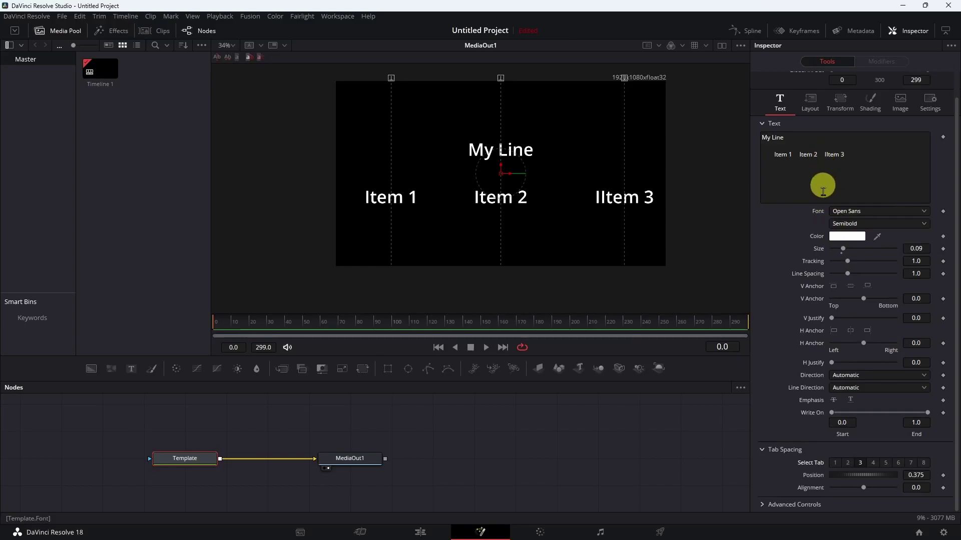
- Move Tab 3 to 0.303 and correct the typo 'IItem' to 'Item' in the text
drag(868, 478, 862, 481)
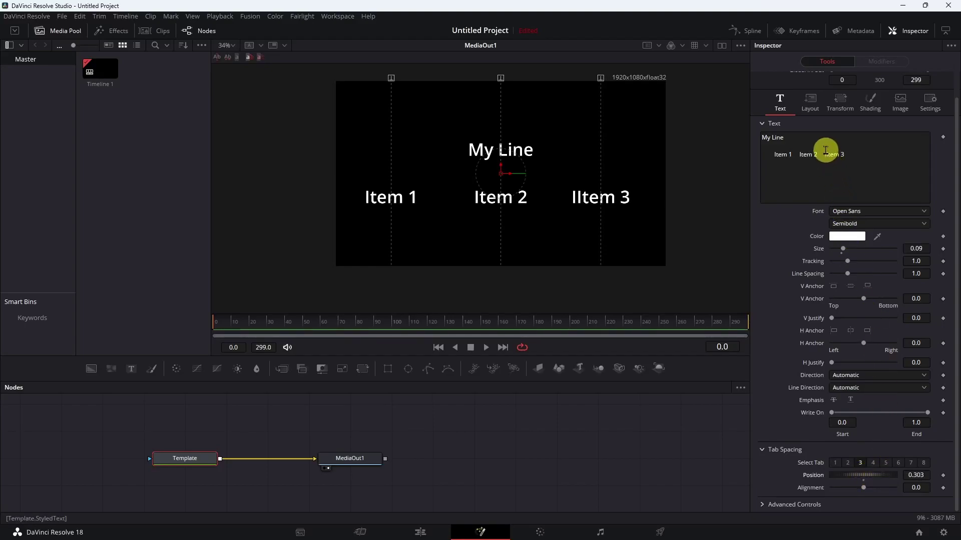
click(825, 150)
double_click(828, 154)
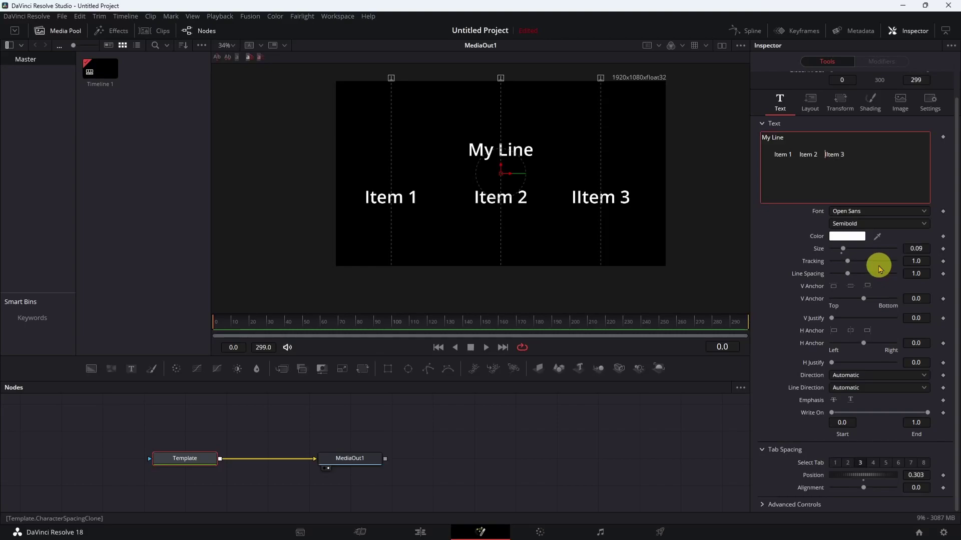
text(Item)
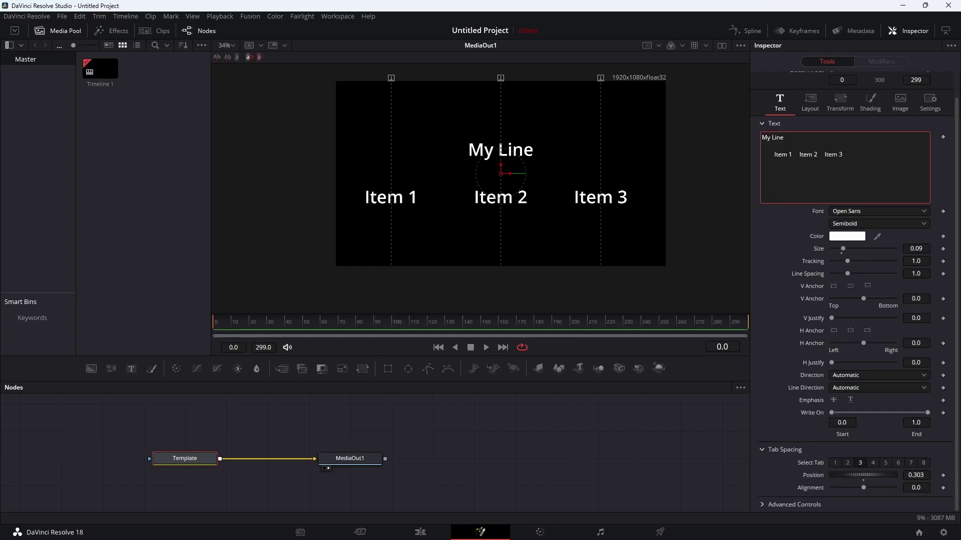
- In Notepad++, copy the whole Name List 3 tab.txt contents, then minimise the editor
key(alt+Tab)
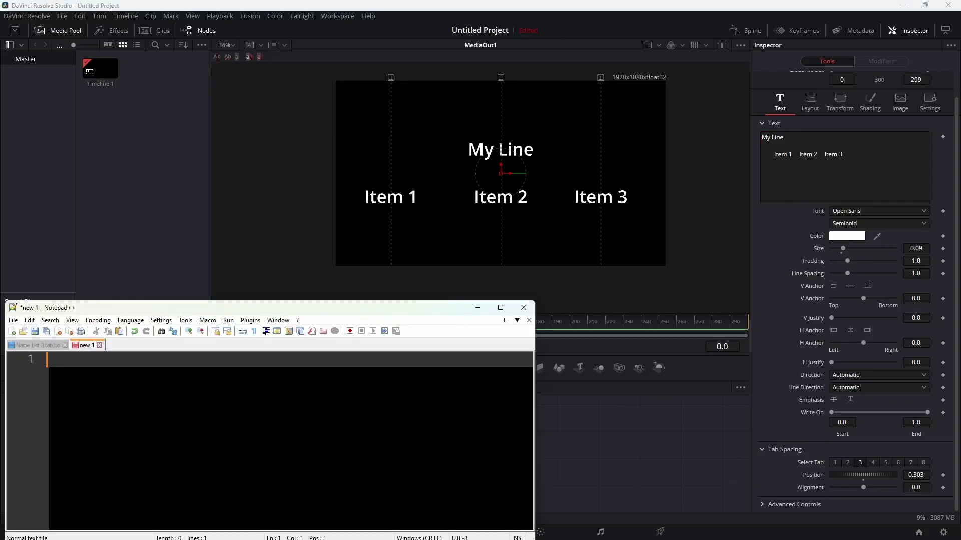
click(52, 346)
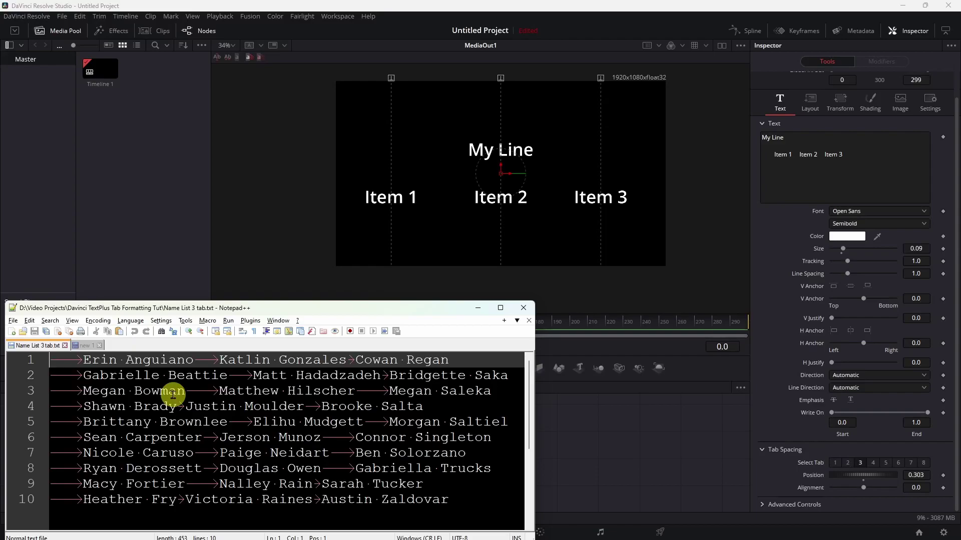
key(ctrl+a)
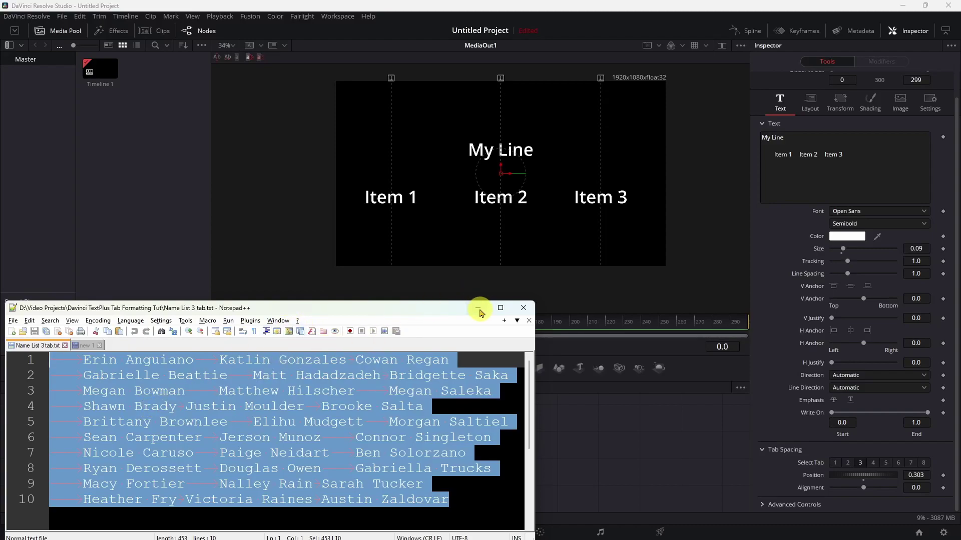
click(479, 313)
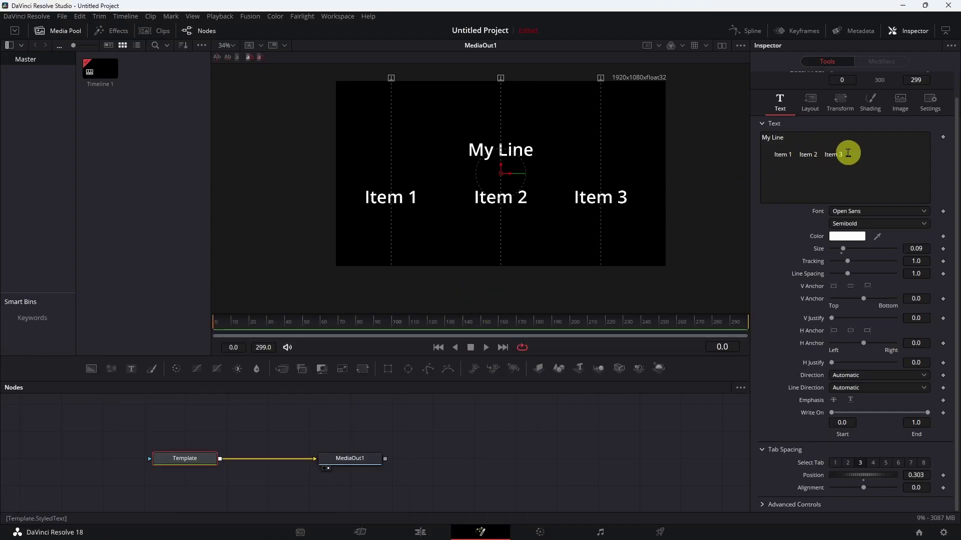
- Paste the name list over the Item row and shrink the text Size to 0.0433
drag(848, 154, 753, 157)
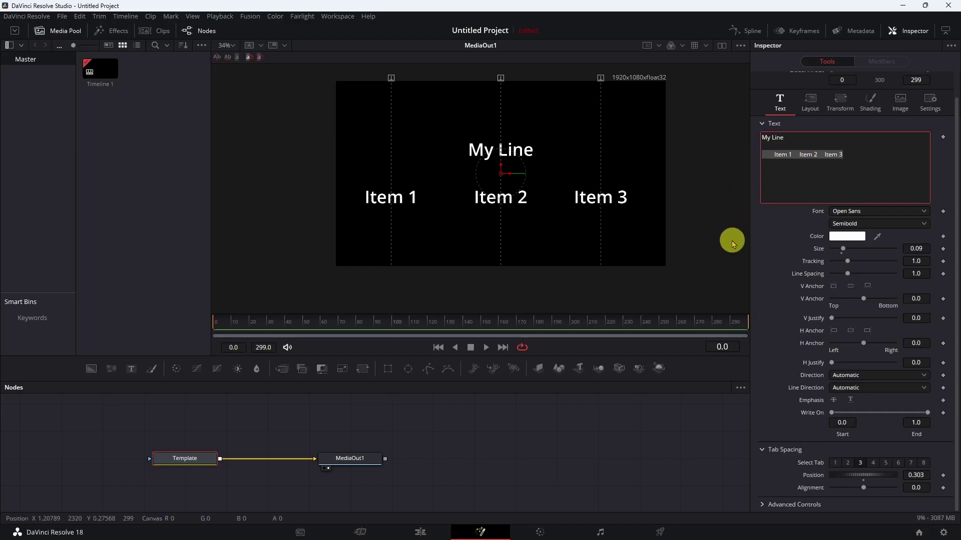
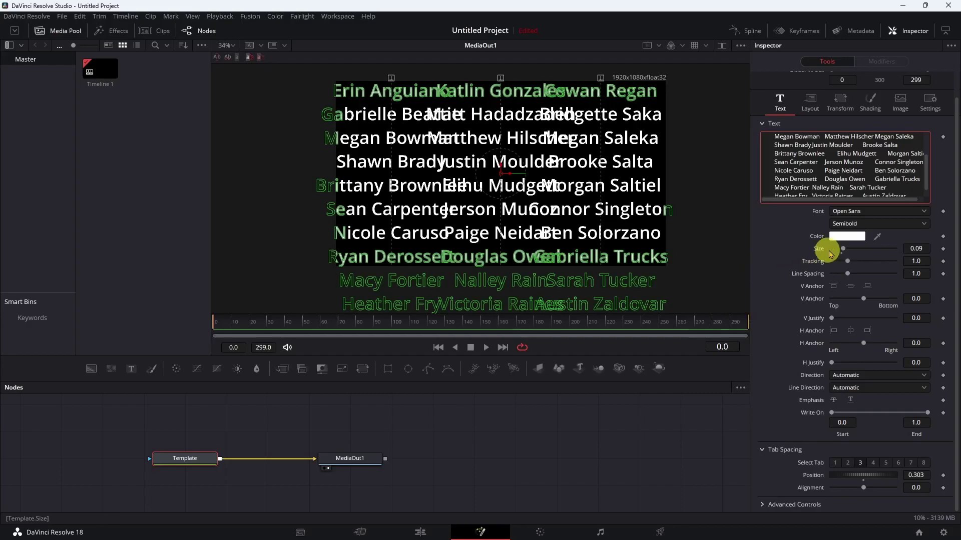
click(843, 249)
drag(843, 248, 837, 249)
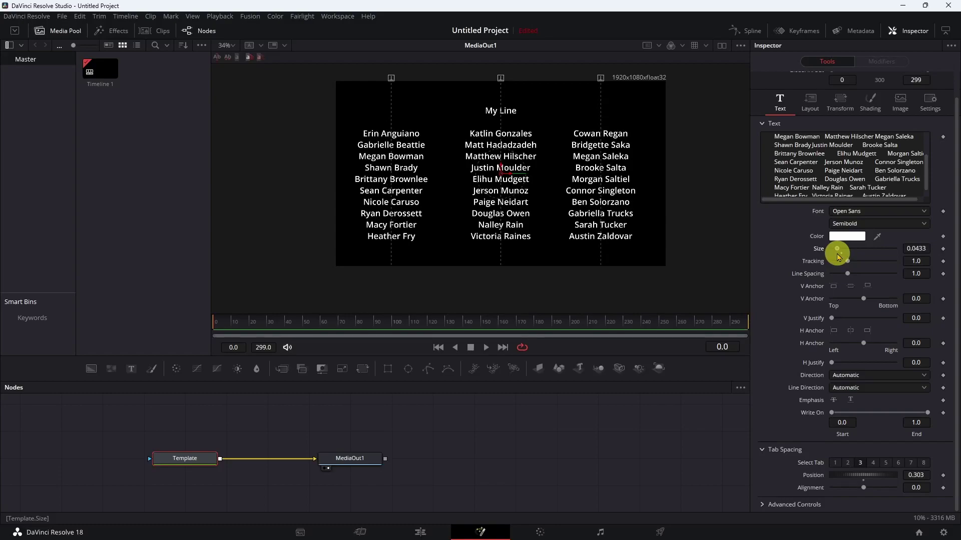